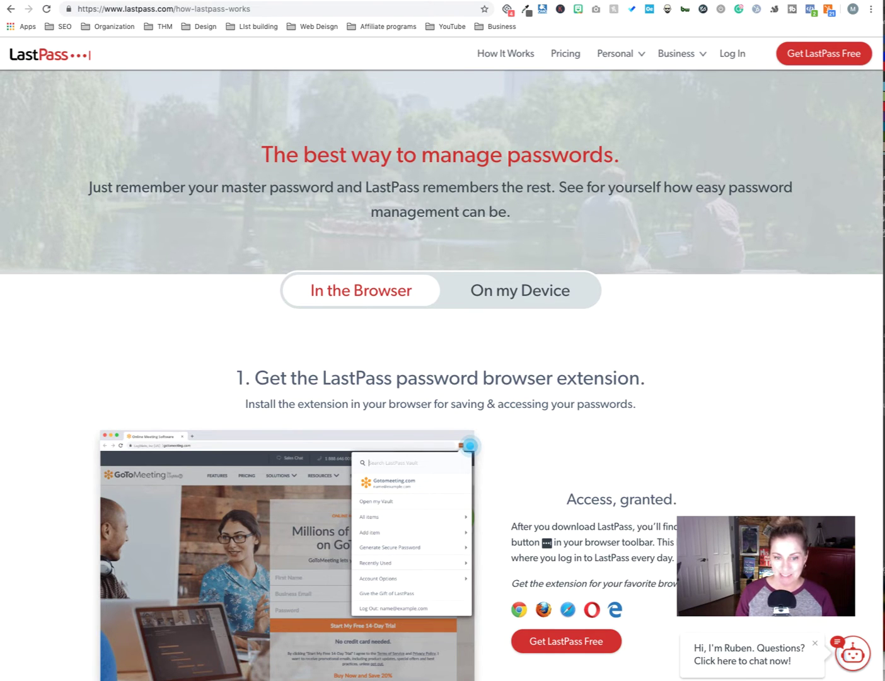
# Scroll down the How It Works page to section 2, 'Make a strong master password'
pyautogui.scroll(-3, 738, 463)
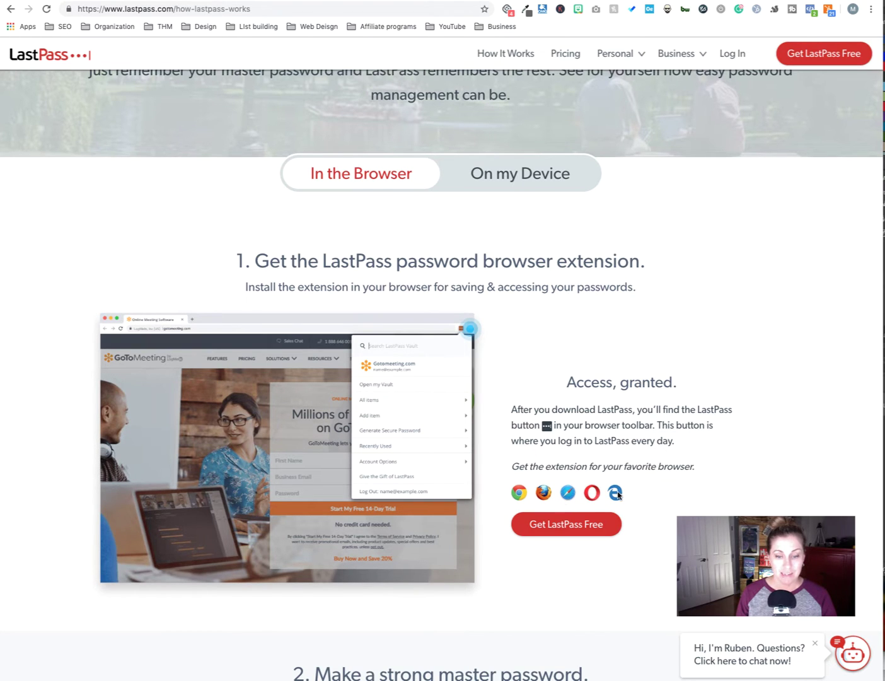
pyautogui.scroll(-2, 700, 504)
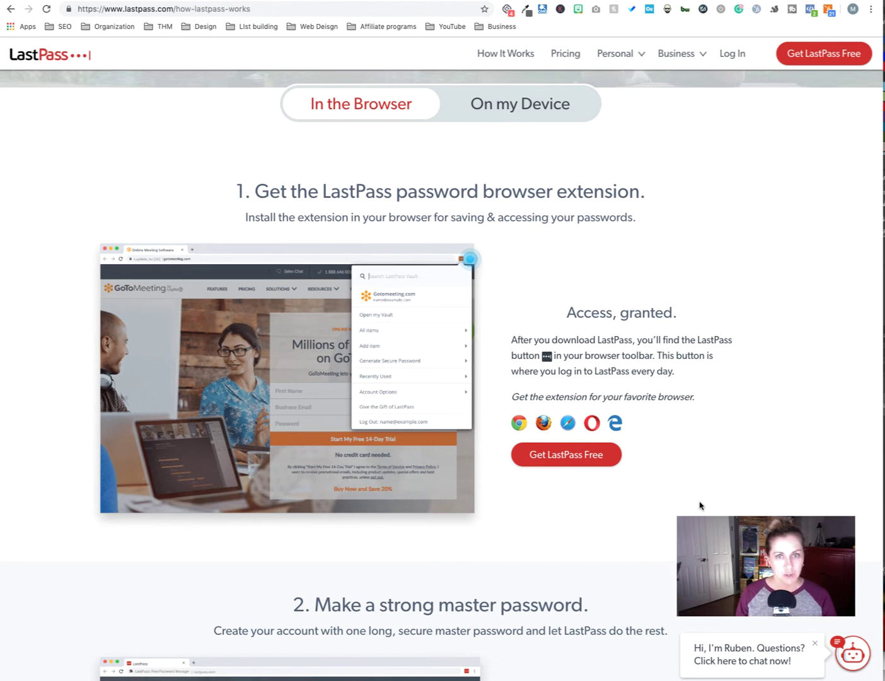
pyautogui.scroll(-8, 700, 505)
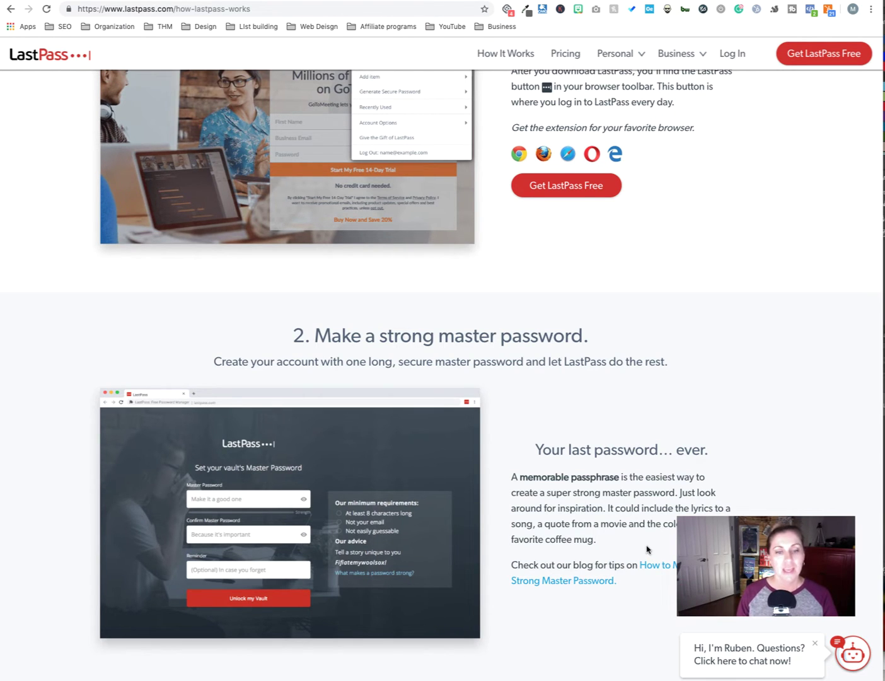
# Scroll further to section 3, 'Explore your LastPass password manager vault', with its Add Sites explanation
pyautogui.scroll(-2, 648, 550)
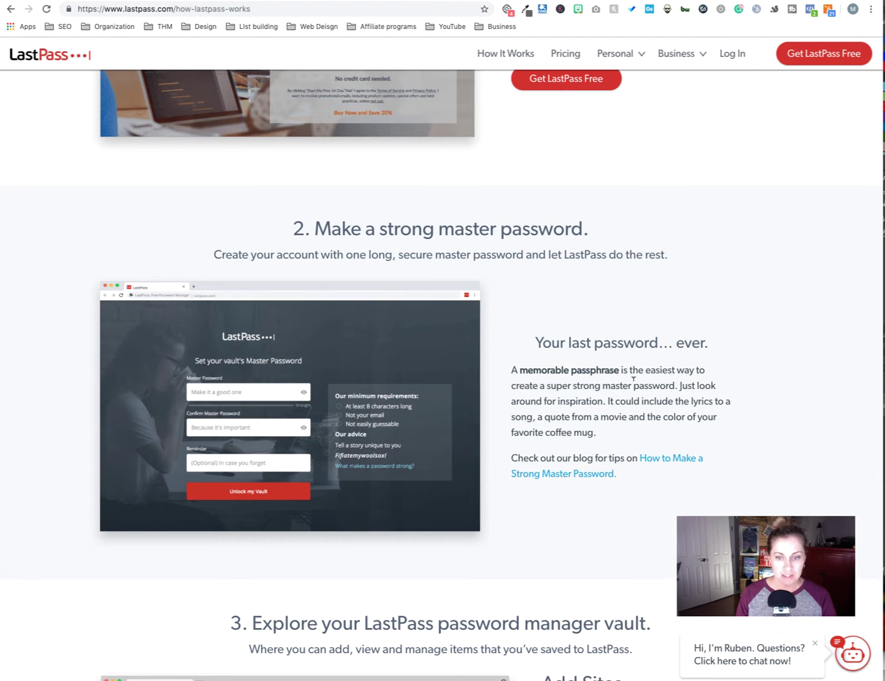
pyautogui.scroll(-2, 624, 402)
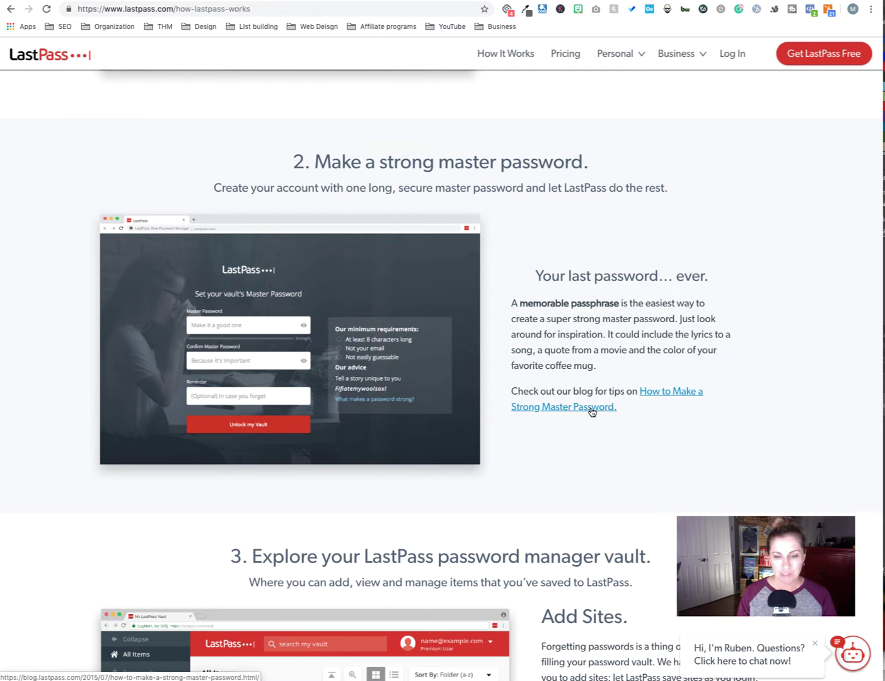
pyautogui.scroll(-3, 666, 442)
pyautogui.scroll(-3, 665, 442)
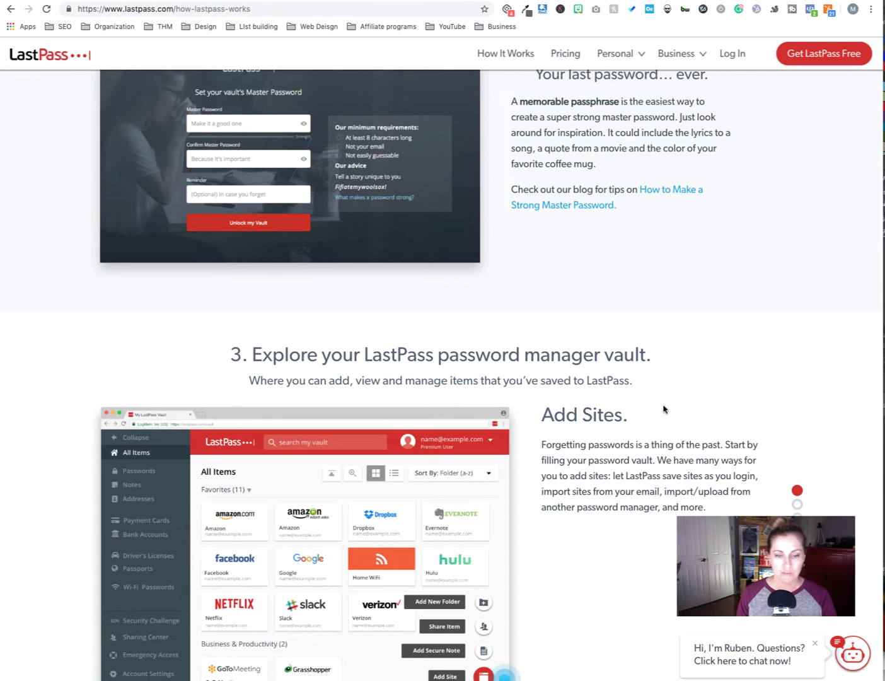
pyautogui.scroll(-3, 663, 409)
pyautogui.scroll(-3, 601, 367)
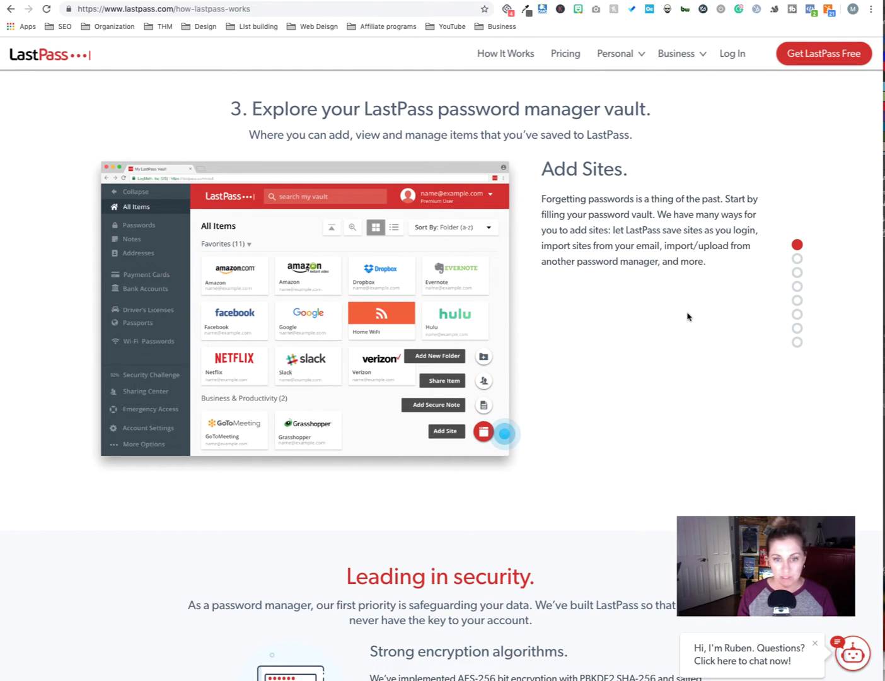
# Scroll past 'Leading in security' to the footer, then back up to step 1
pyautogui.scroll(-7, 461, 237)
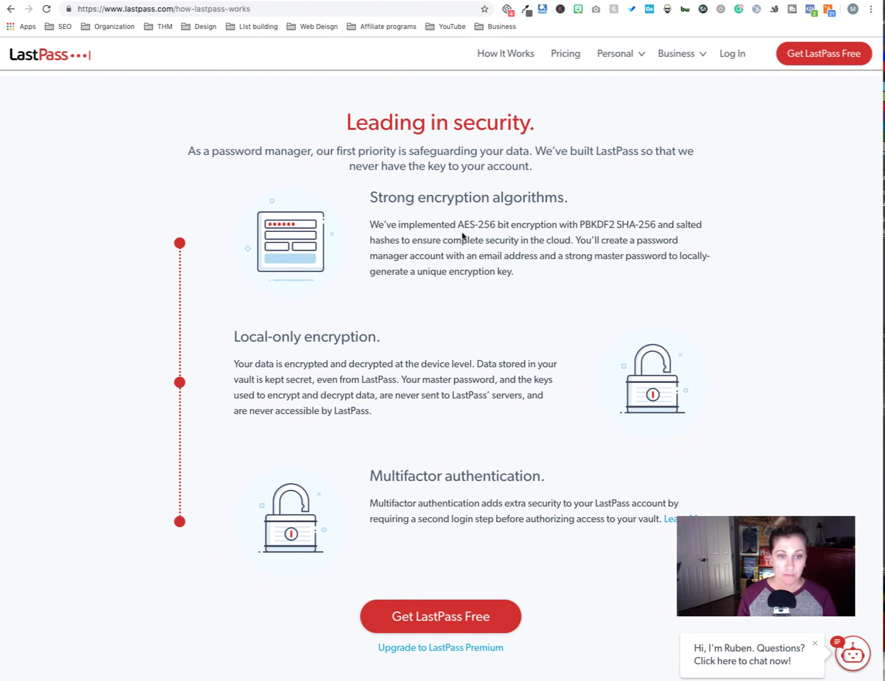
pyautogui.scroll(-2, 590, 278)
pyautogui.scroll(-2, 590, 279)
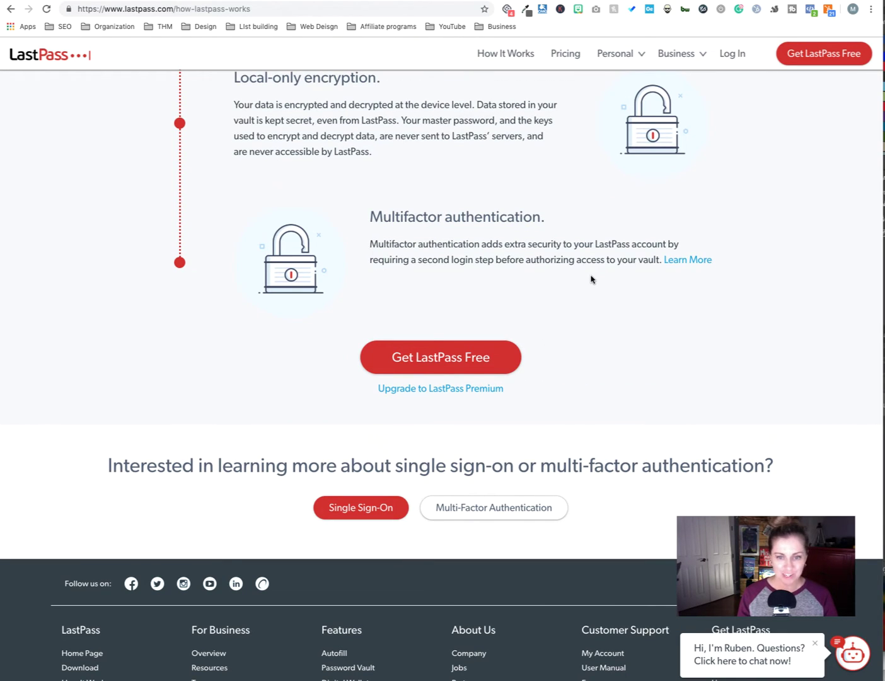
pyautogui.scroll(-1, 591, 278)
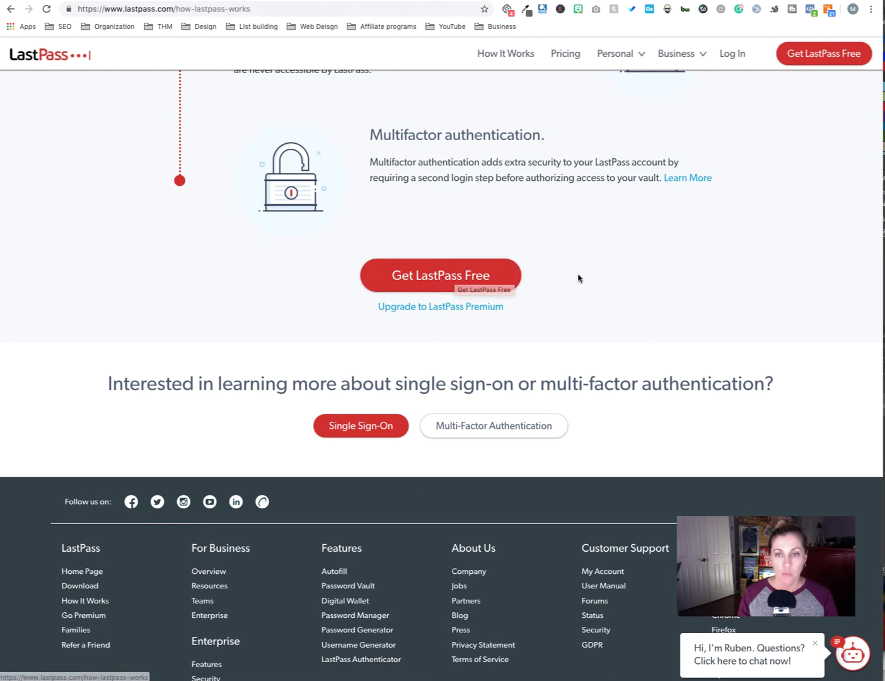
pyautogui.scroll(10, 649, 253)
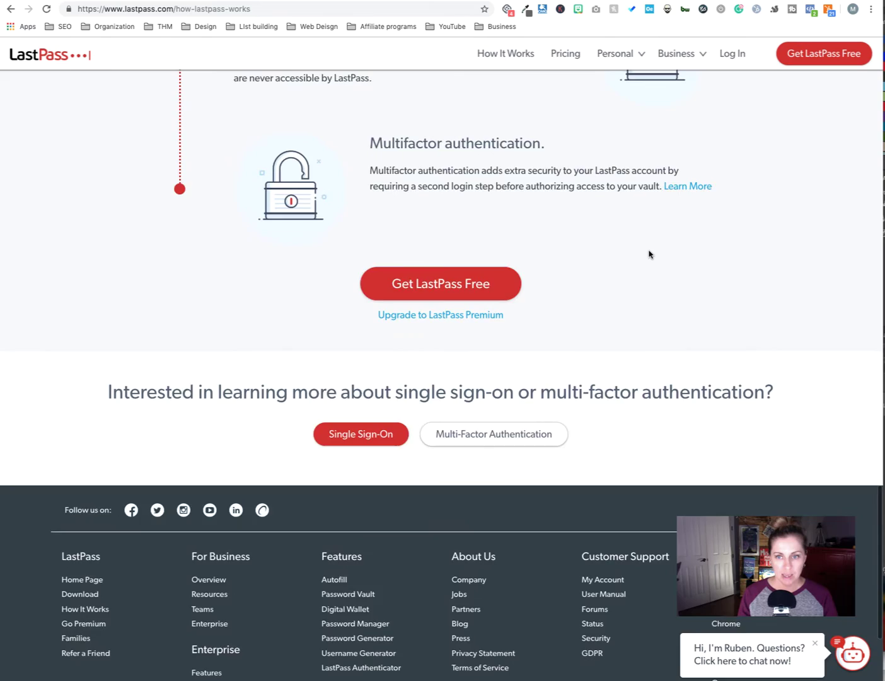
pyautogui.scroll(10, 649, 253)
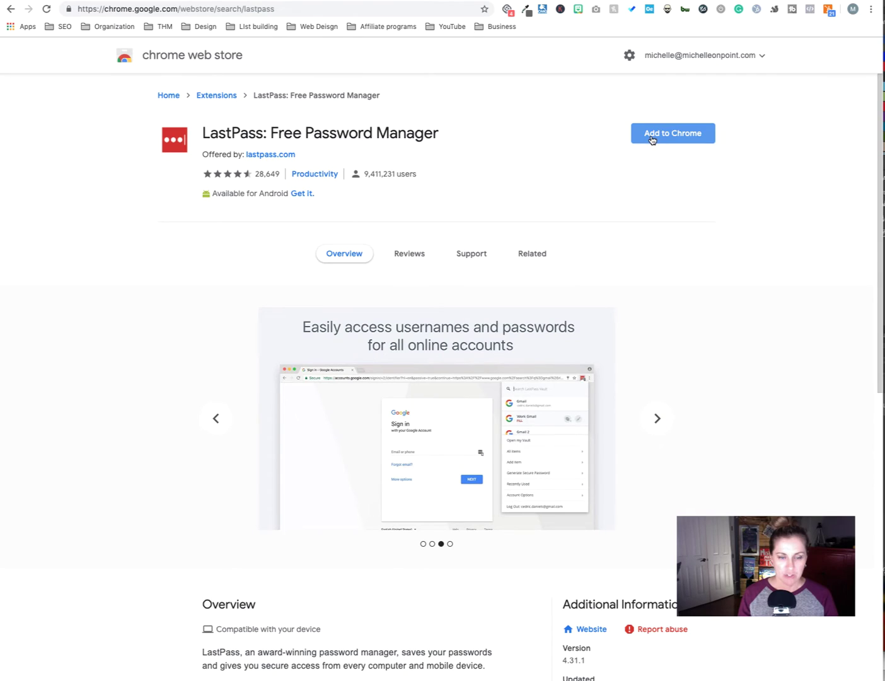
# Add the LastPass: Free Password Manager extension to Chrome and dismiss the added notice
pyautogui.click(651, 140)
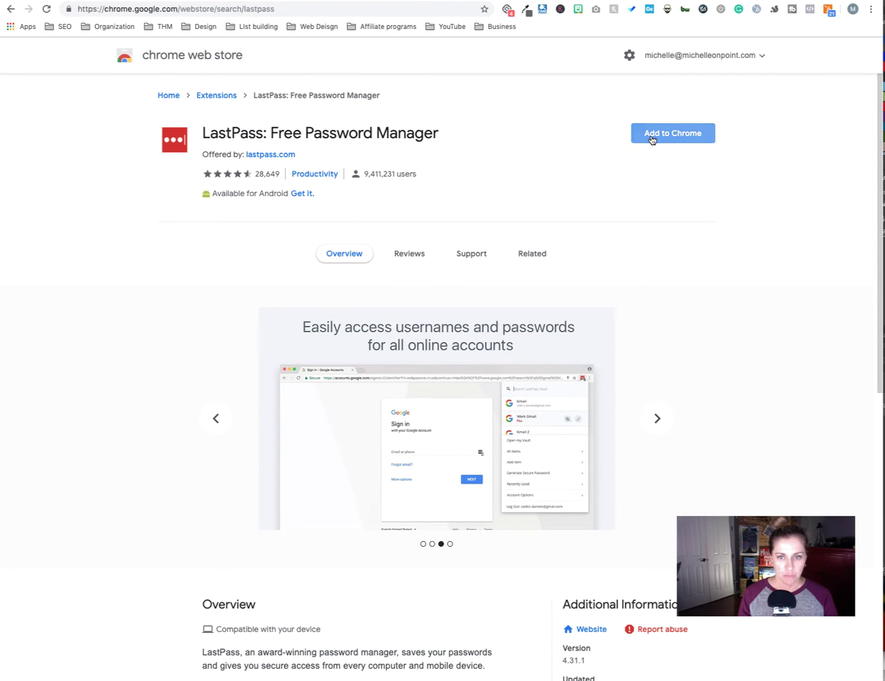
pyautogui.click(652, 140)
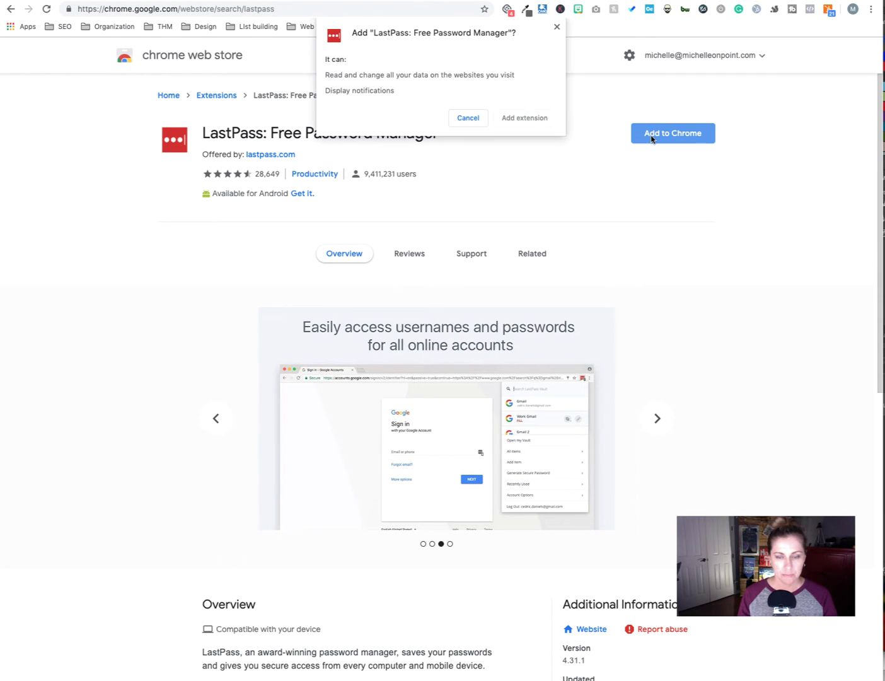
pyautogui.click(530, 116)
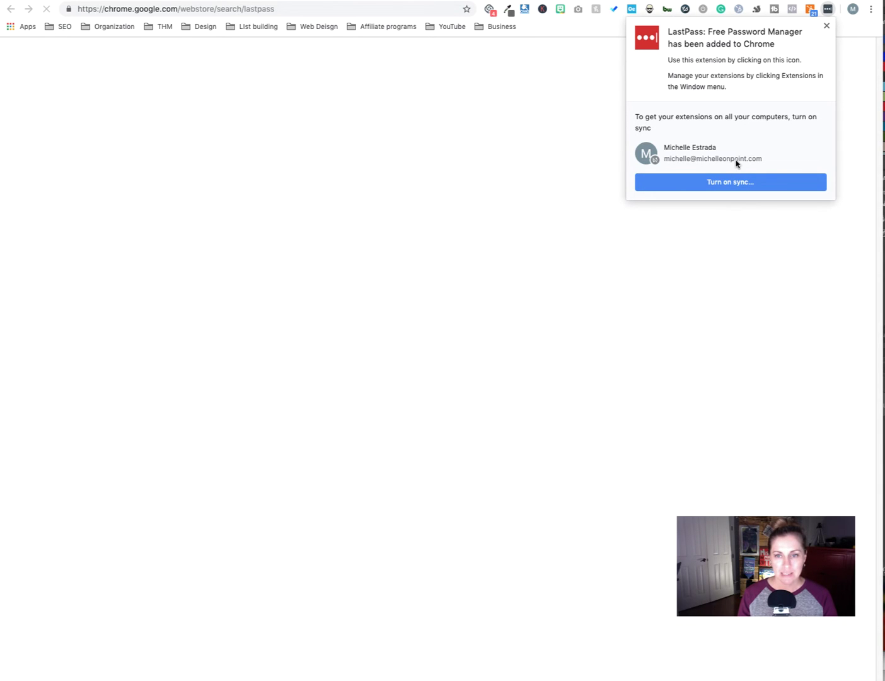
pyautogui.click(827, 26)
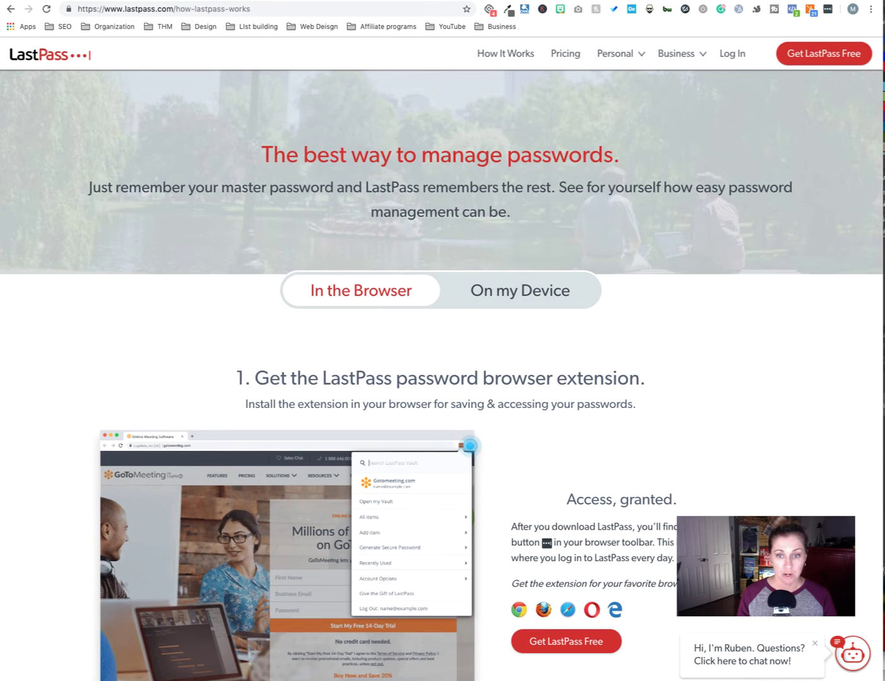
pyautogui.click(828, 9)
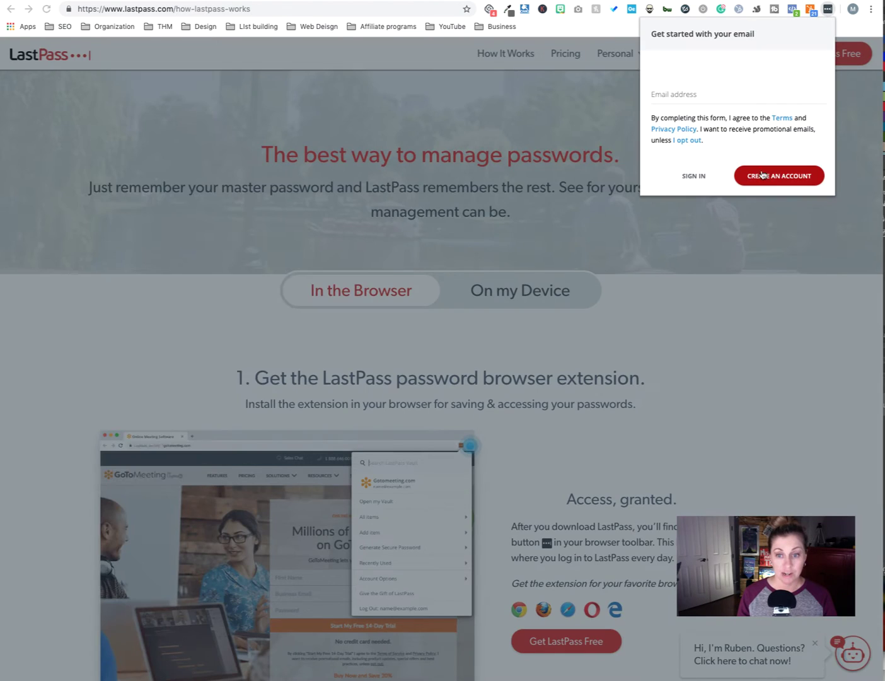
pyautogui.click(693, 181)
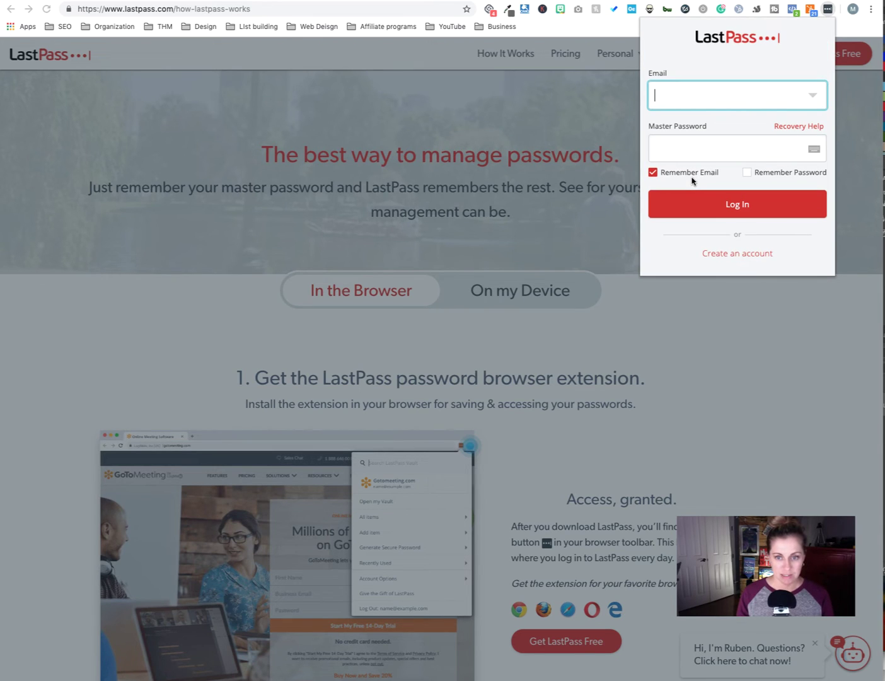
pyautogui.press('Escape')
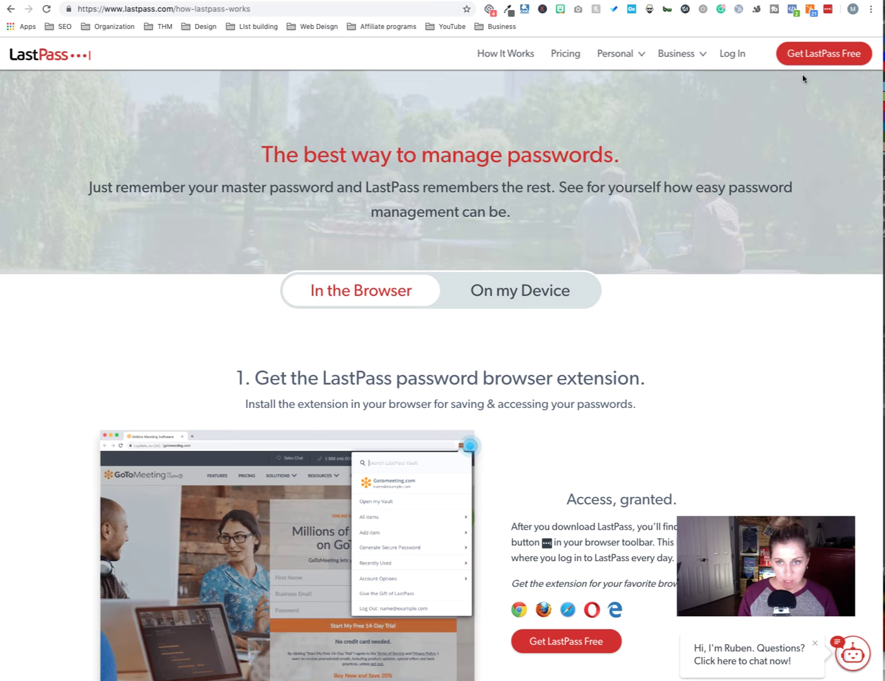
# Reopen the LastPass panel and scroll the Add item types from Address to Software license
pyautogui.click(827, 10)
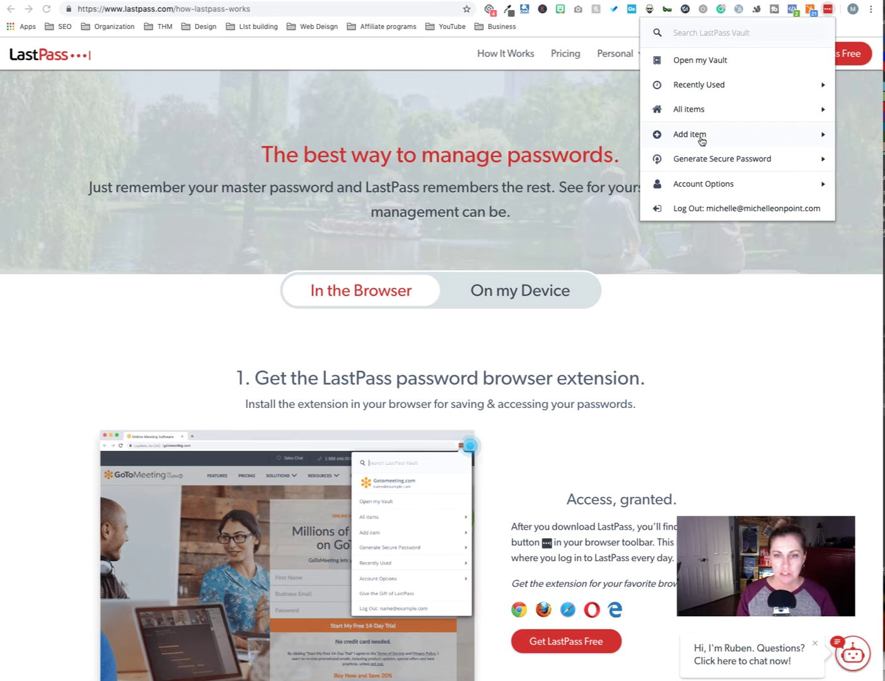
pyautogui.click(712, 139)
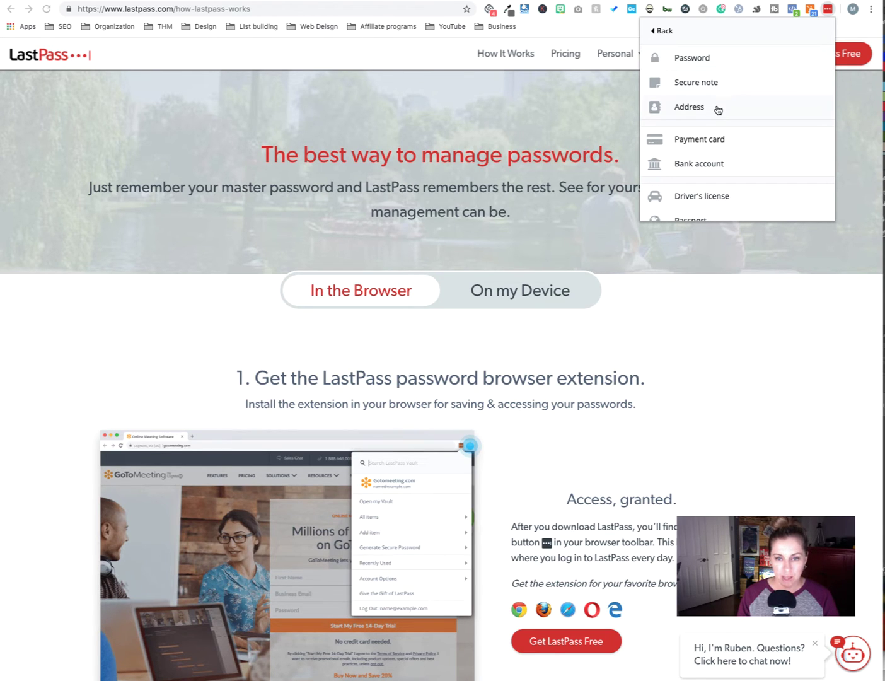
pyautogui.scroll(-2, 730, 126)
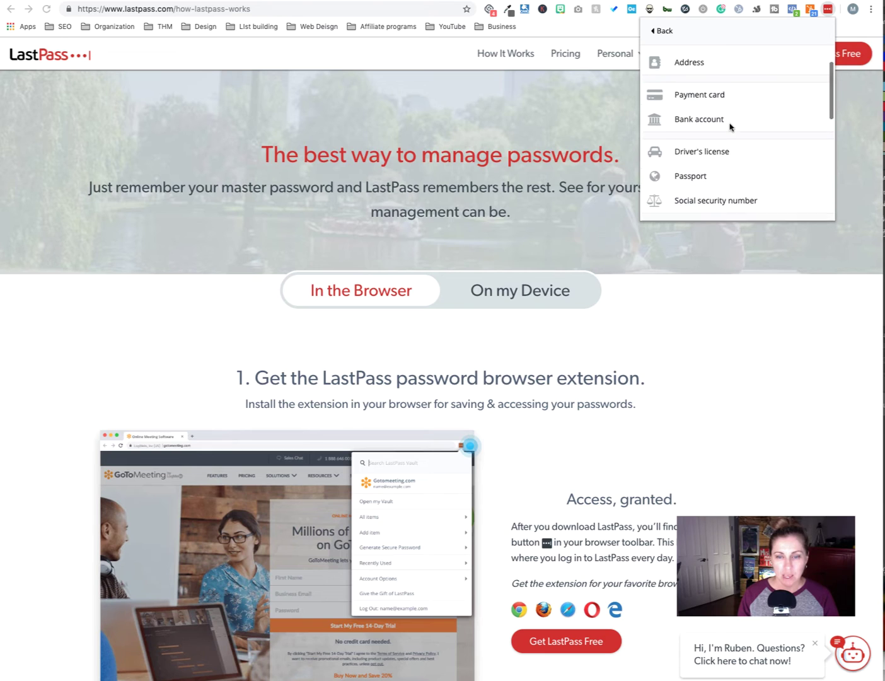
pyautogui.scroll(-1, 730, 127)
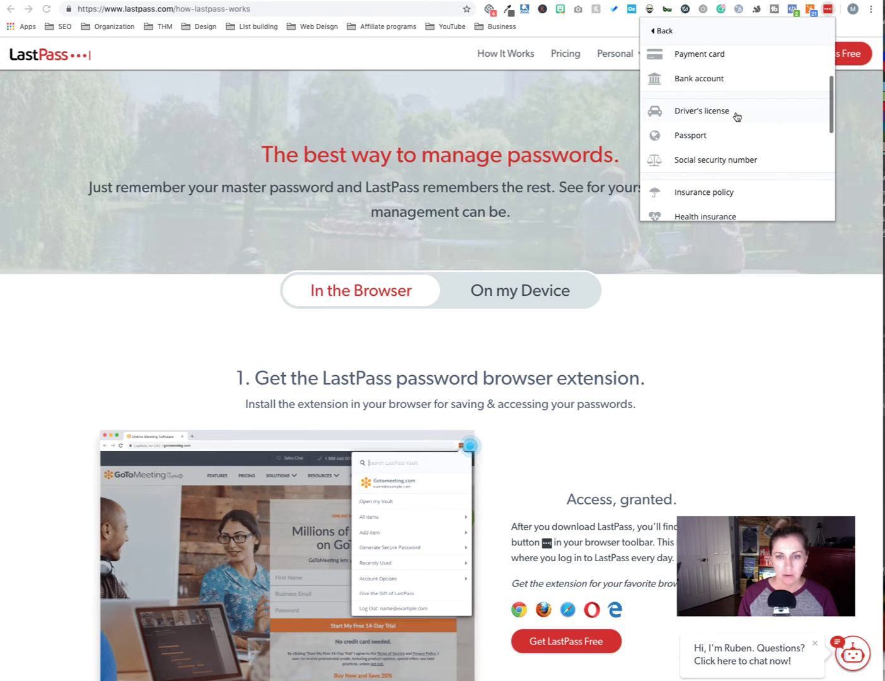
pyautogui.scroll(-2, 760, 165)
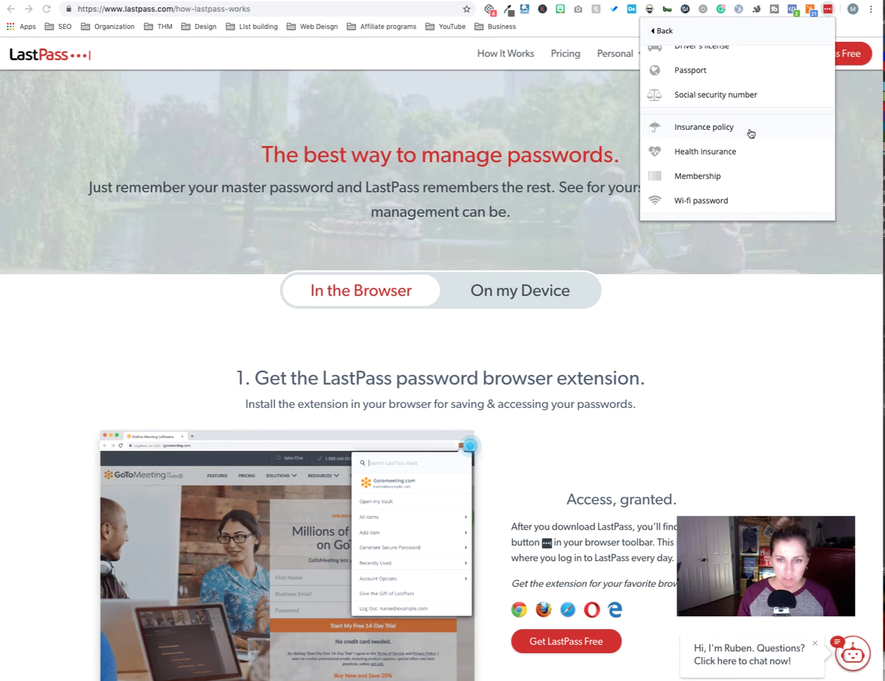
pyautogui.scroll(-6, 745, 168)
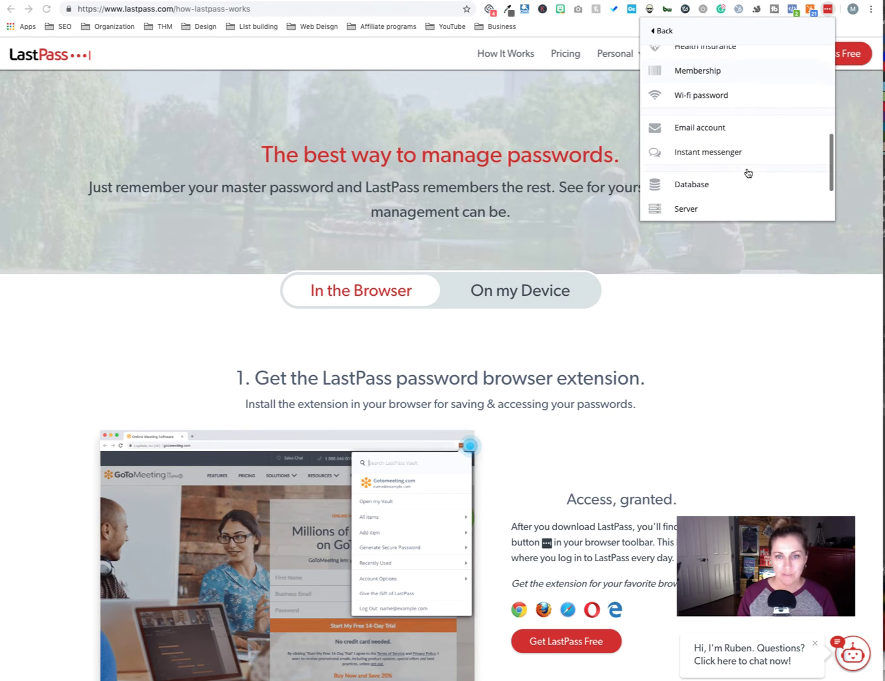
pyautogui.scroll(-1, 749, 173)
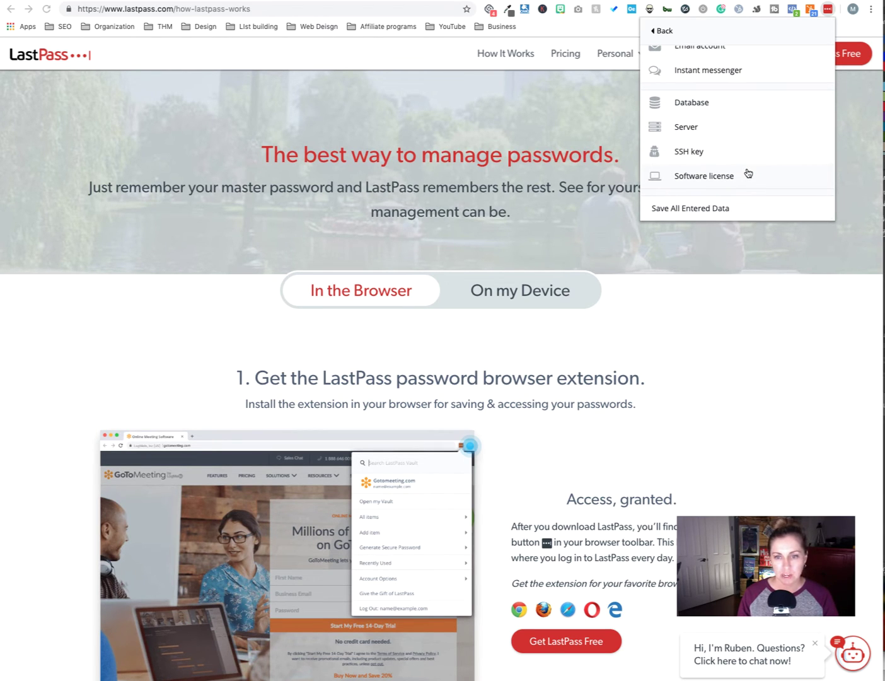
# From the main menu, open the password generator and try Easy to say, Easy to read, then All characters
pyautogui.click(663, 32)
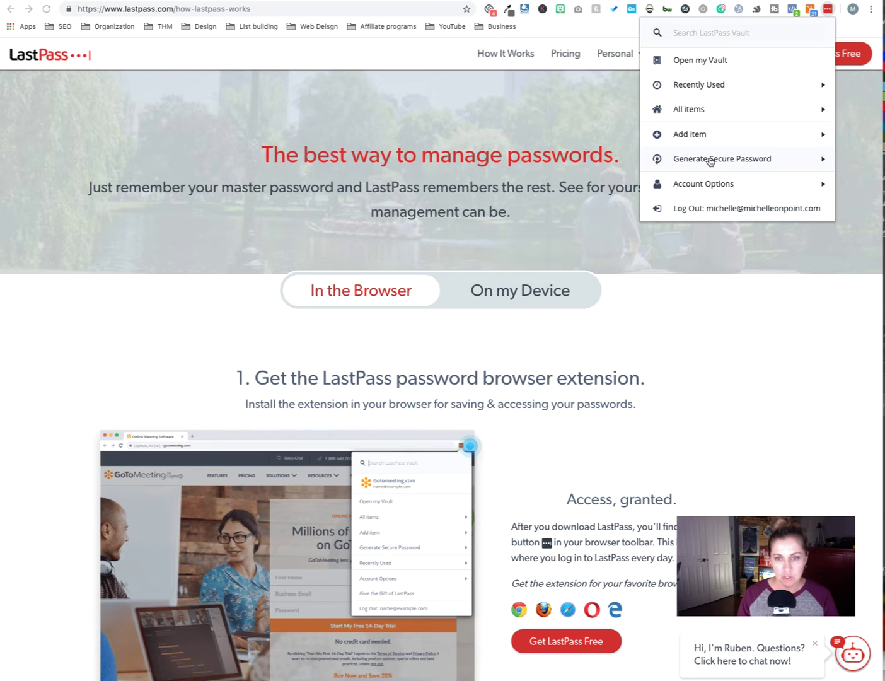
pyautogui.click(768, 162)
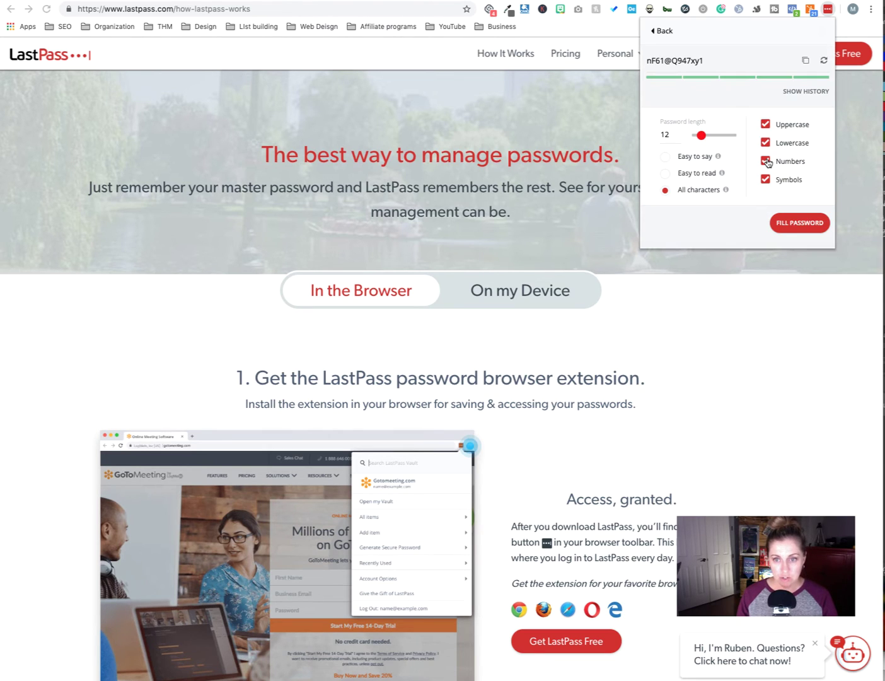
pyautogui.click(665, 158)
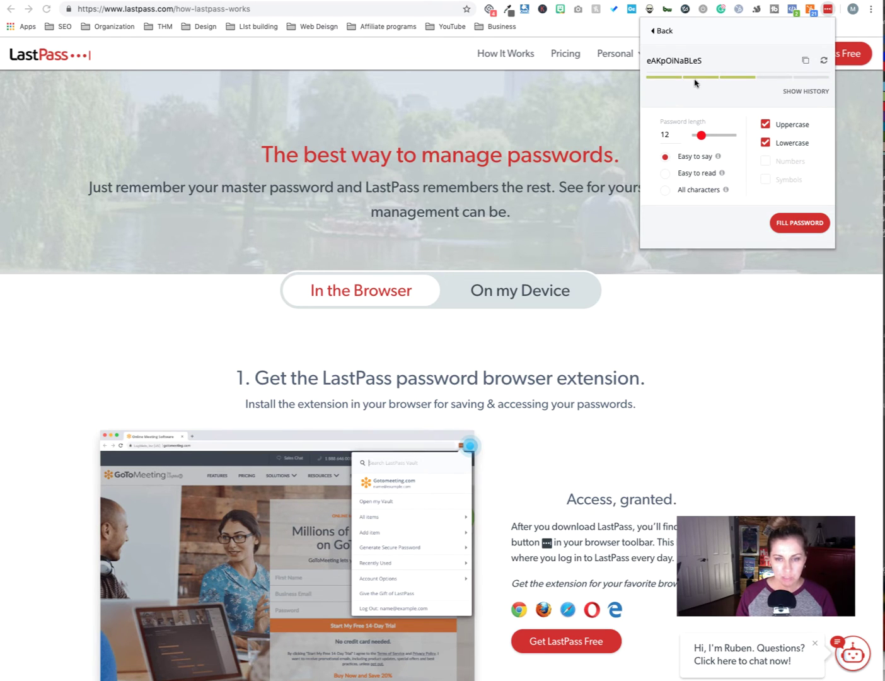
pyautogui.moveTo(718, 161)
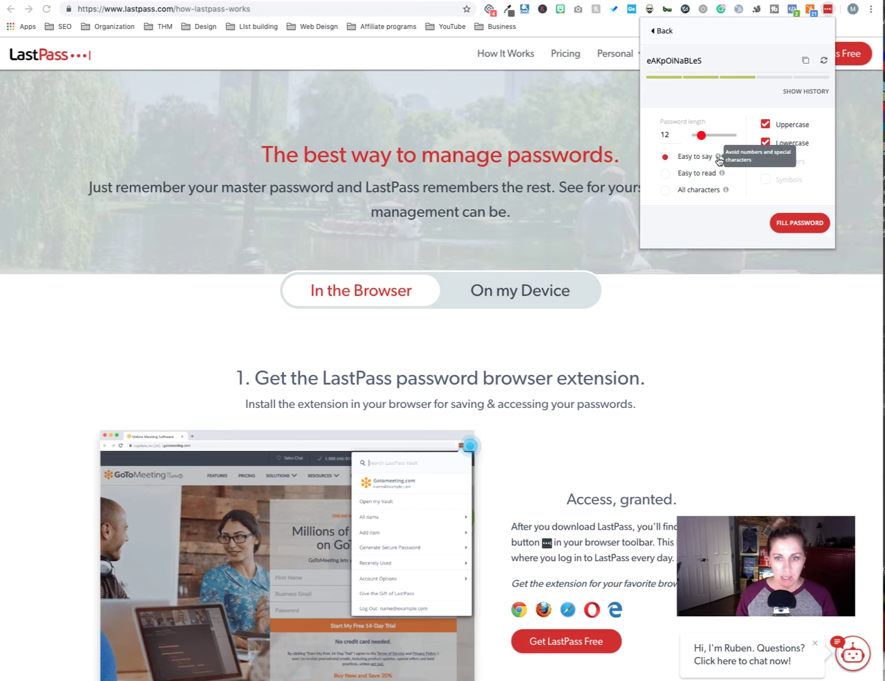
pyautogui.click(666, 175)
pyautogui.click(666, 191)
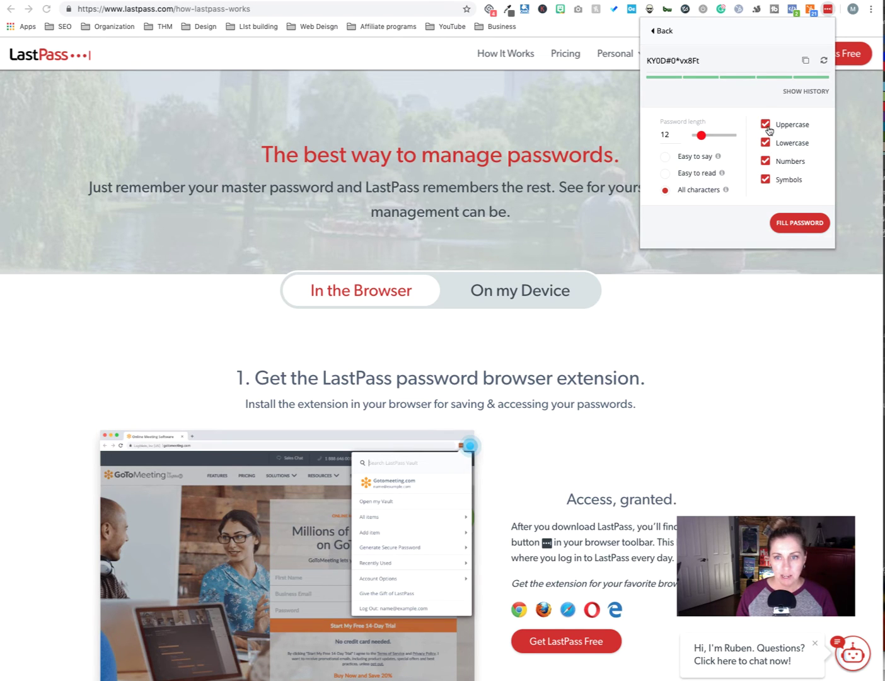
# Turn off symbols, numbers, lowercase and uppercase, then re-enable all four character types
pyautogui.click(765, 180)
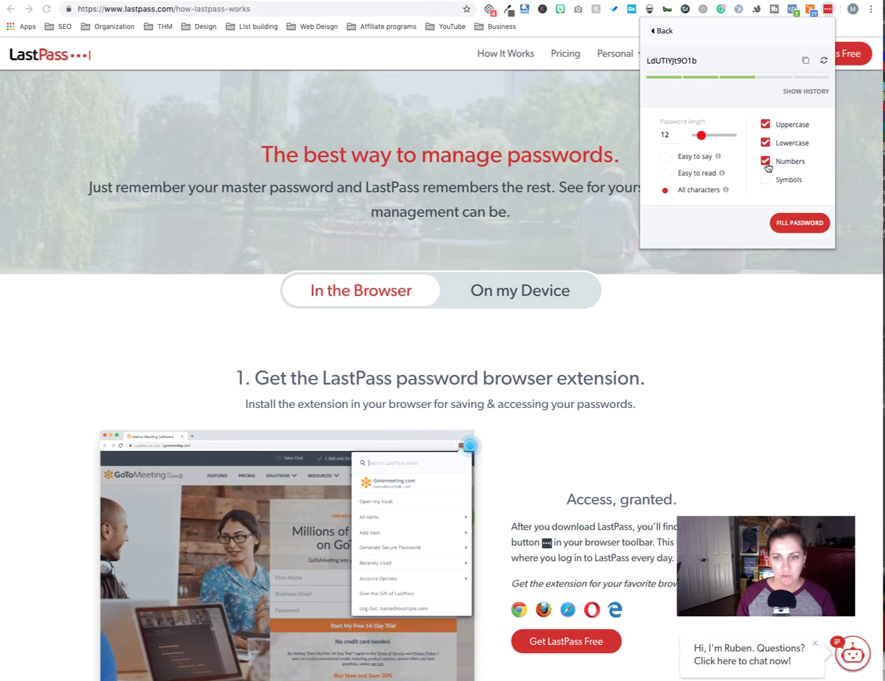
pyautogui.click(766, 163)
pyautogui.click(766, 143)
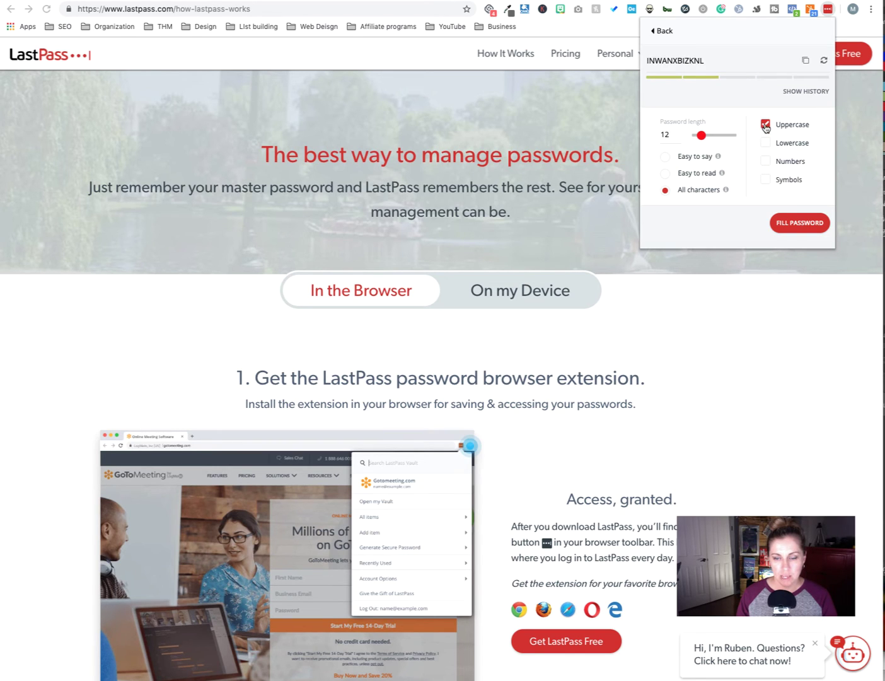
pyautogui.click(766, 126)
pyautogui.click(765, 125)
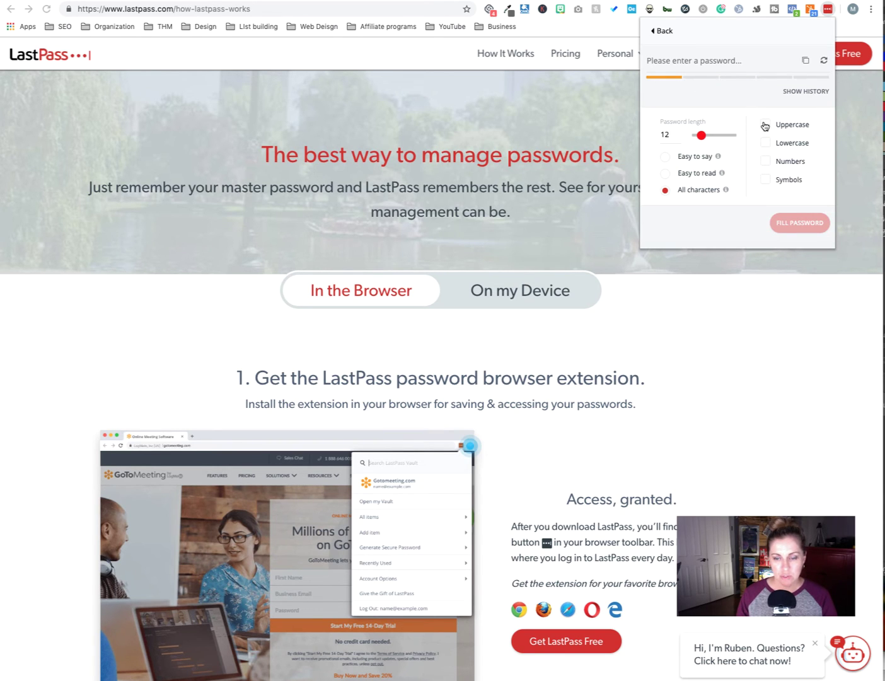
pyautogui.click(767, 143)
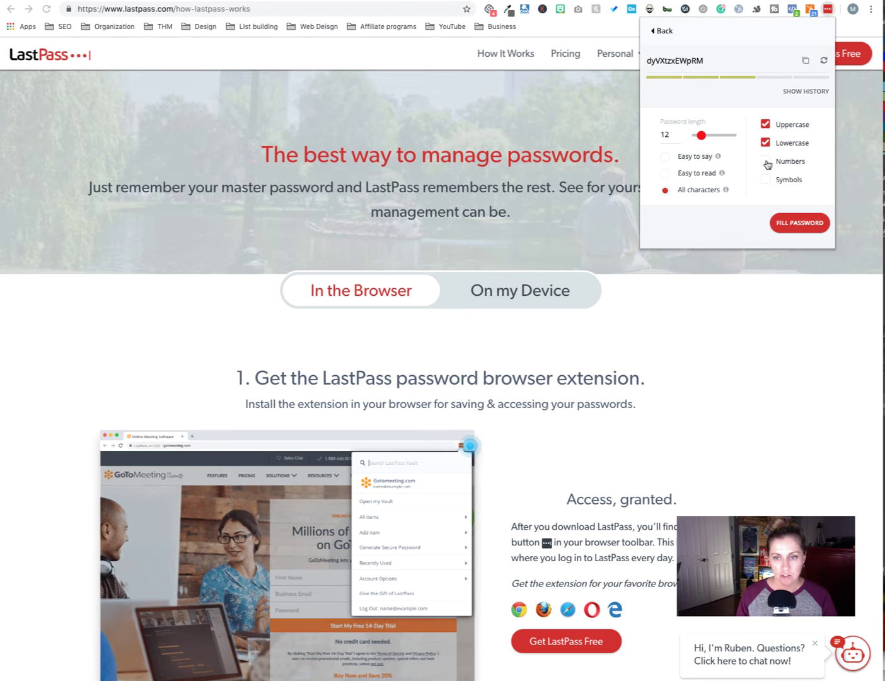
pyautogui.click(766, 161)
pyautogui.click(766, 180)
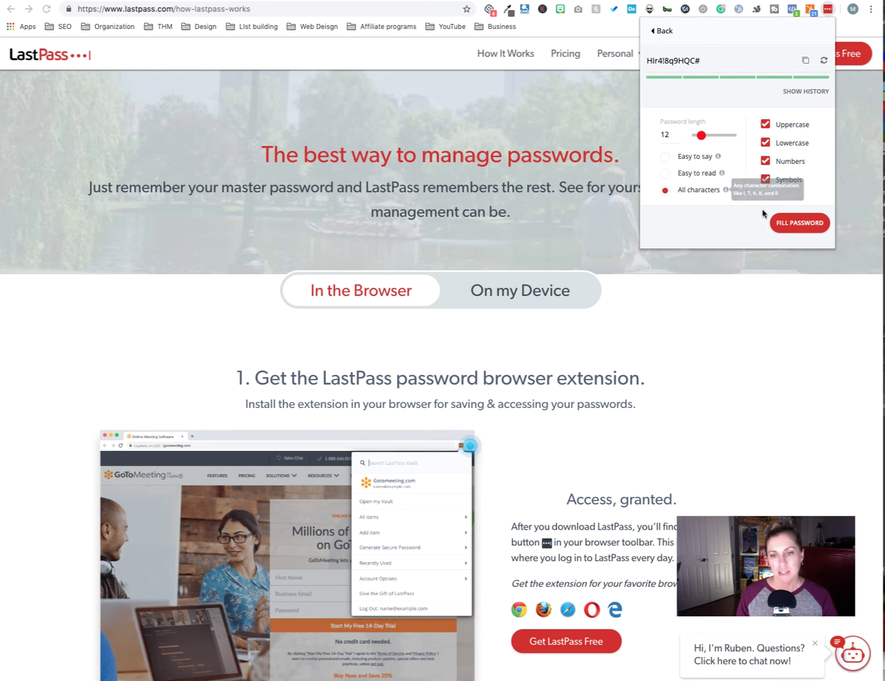
# Regenerate the 12-character password several times, then select it and copy it to the clipboard
pyautogui.click(825, 61)
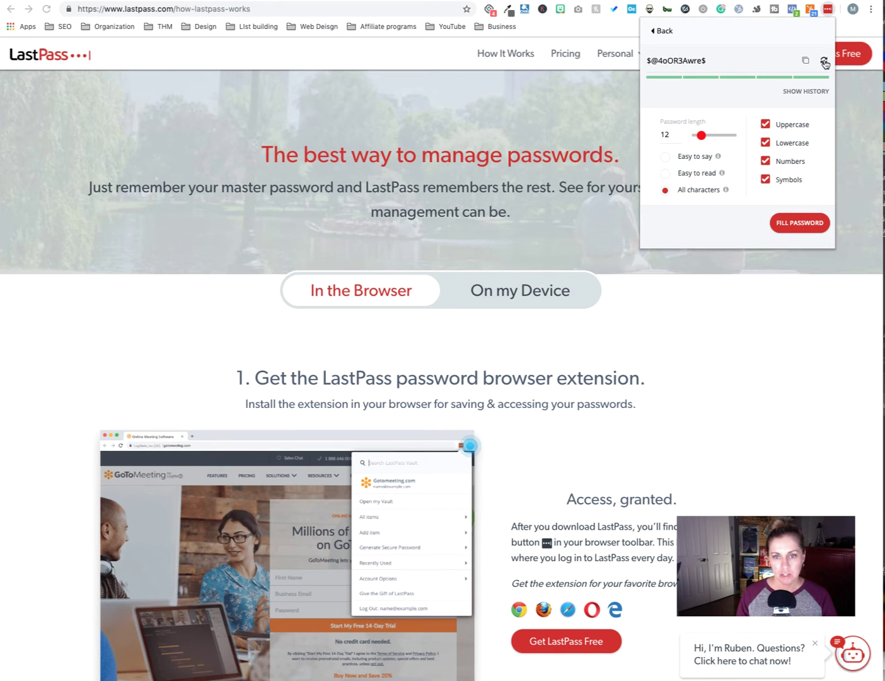
pyautogui.click(824, 61)
pyautogui.click(824, 61)
pyautogui.click(823, 61)
pyautogui.click(824, 61)
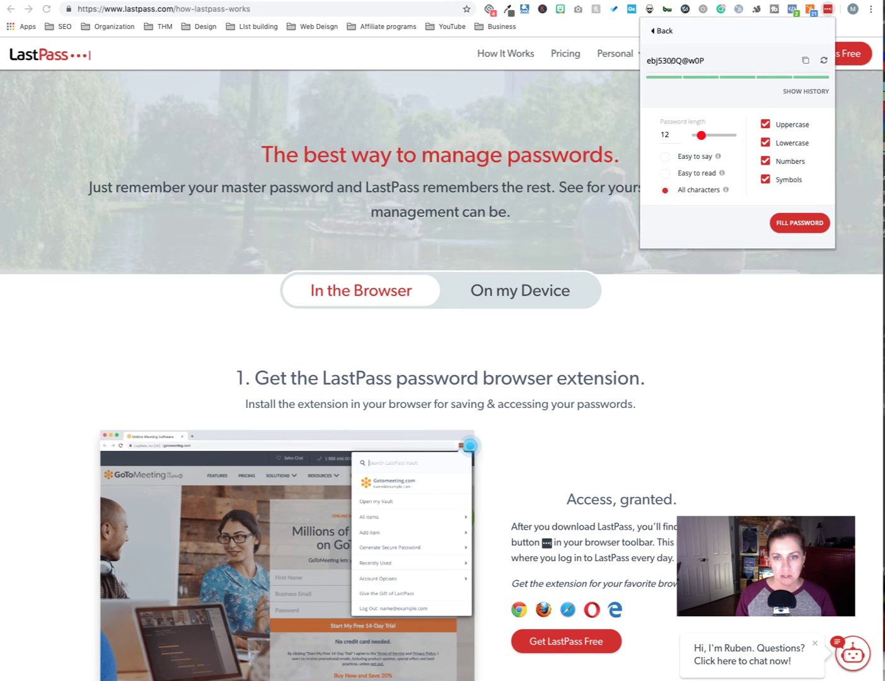
pyautogui.click(824, 60)
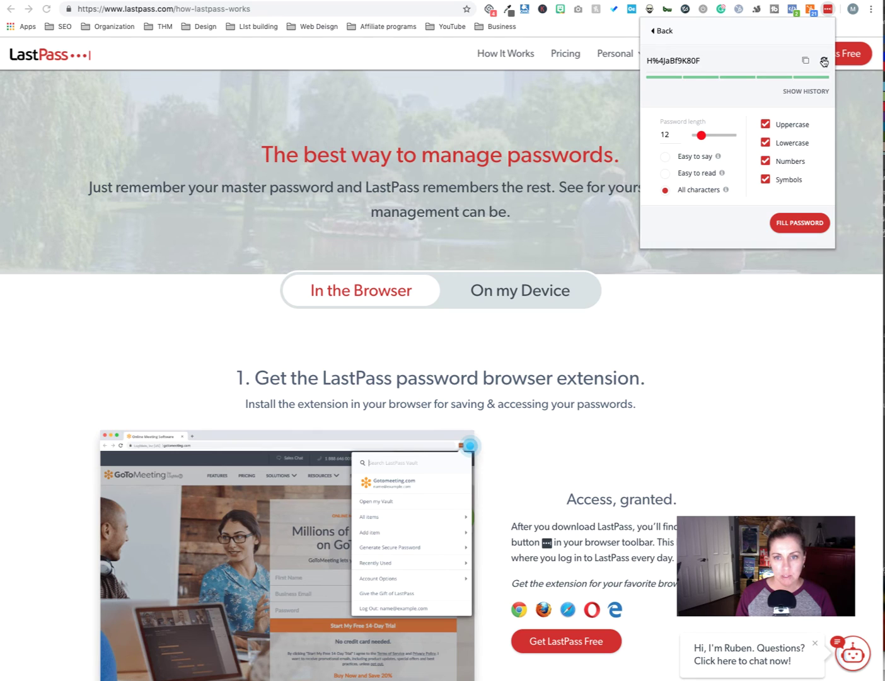
pyautogui.click(824, 61)
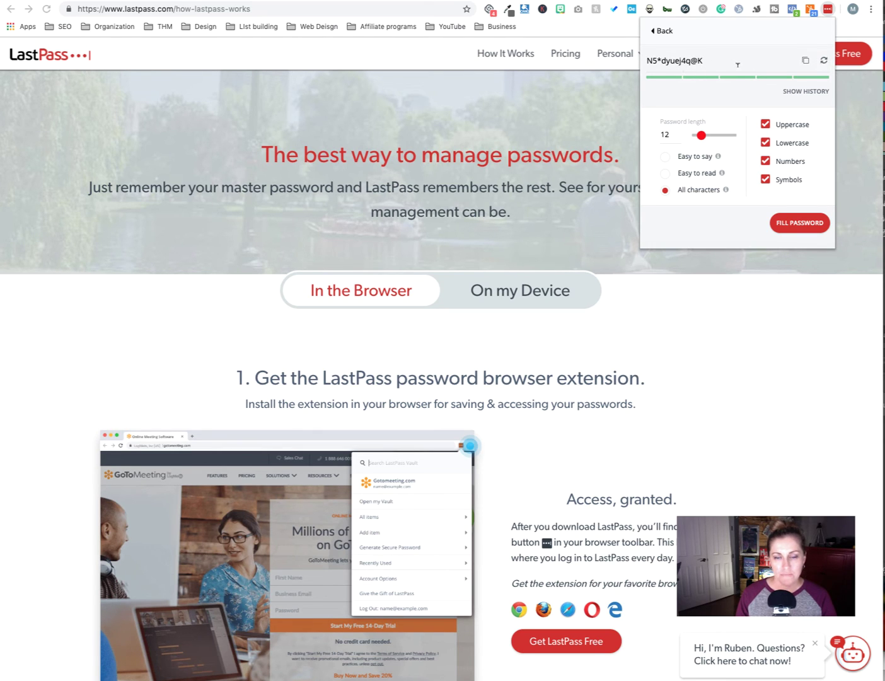
pyautogui.moveTo(738, 64); pyautogui.dragTo(646, 58)
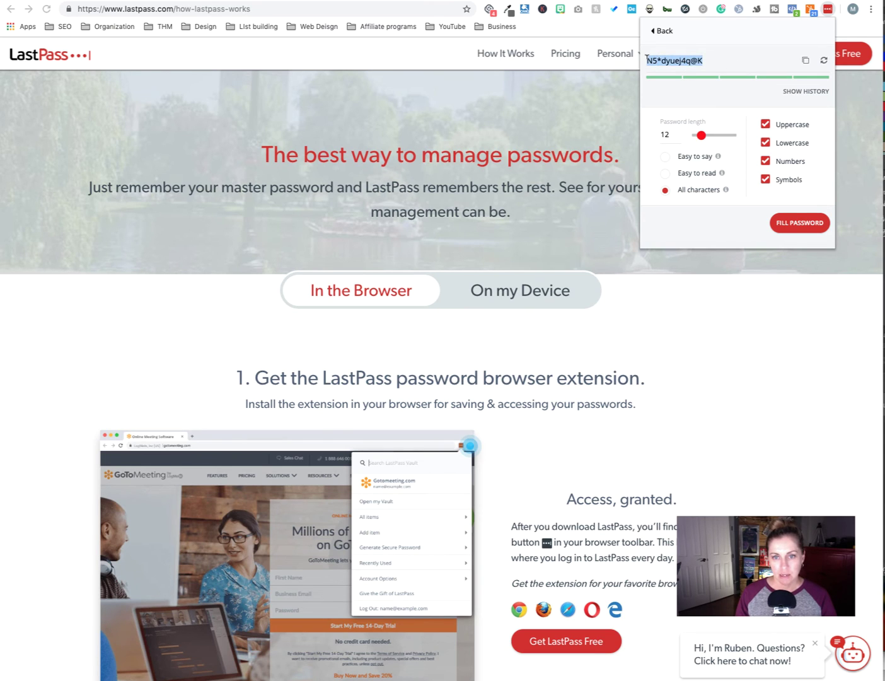
pyautogui.click(804, 61)
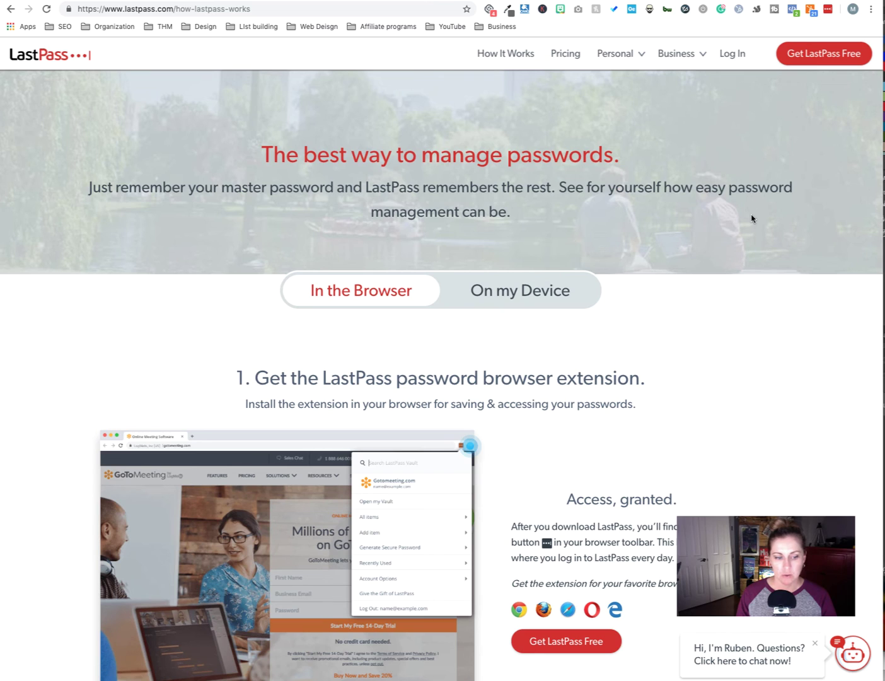